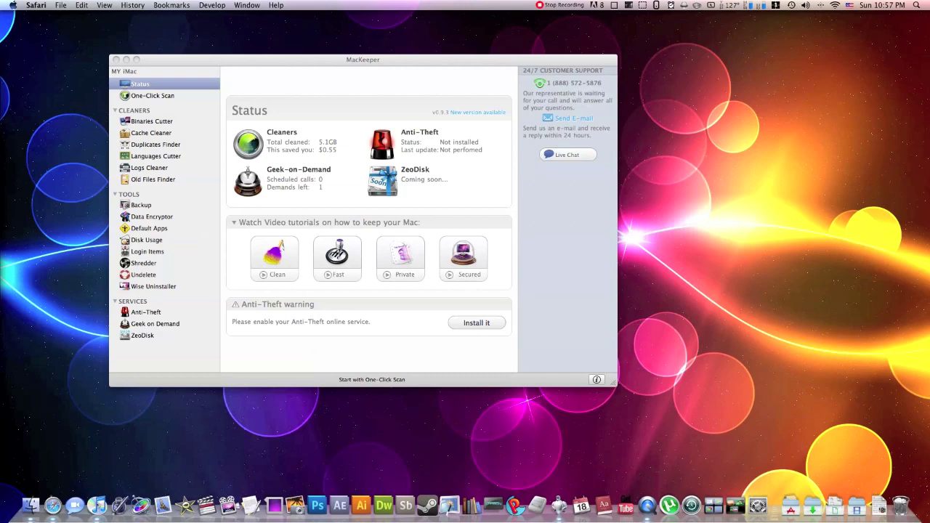
Step: Bring the MacKeeper window forward and shift it right, with the Status overview showing
{"action": "left_click_drag", "start_coordinate": [169, 60], "coordinate": [213, 60]}
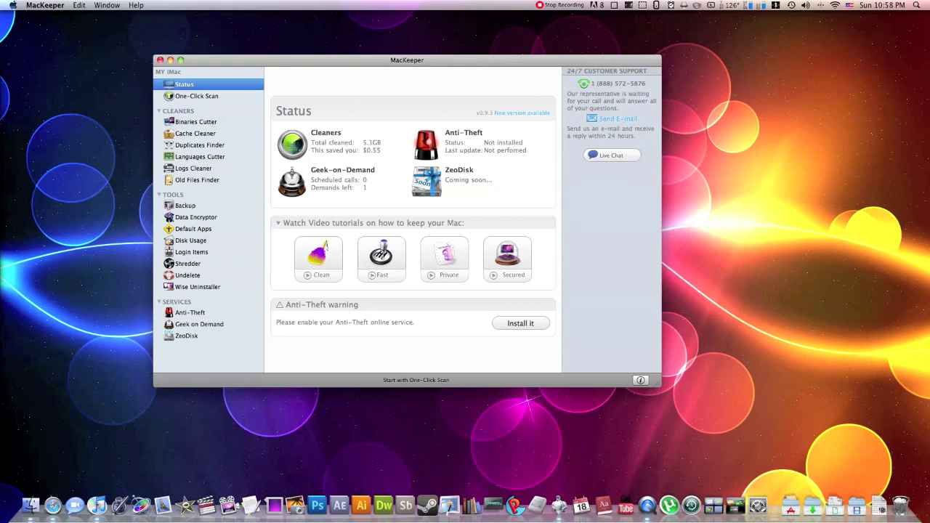
{"action": "left_click_drag", "start_coordinate": [421, 60], "coordinate": [444, 61]}
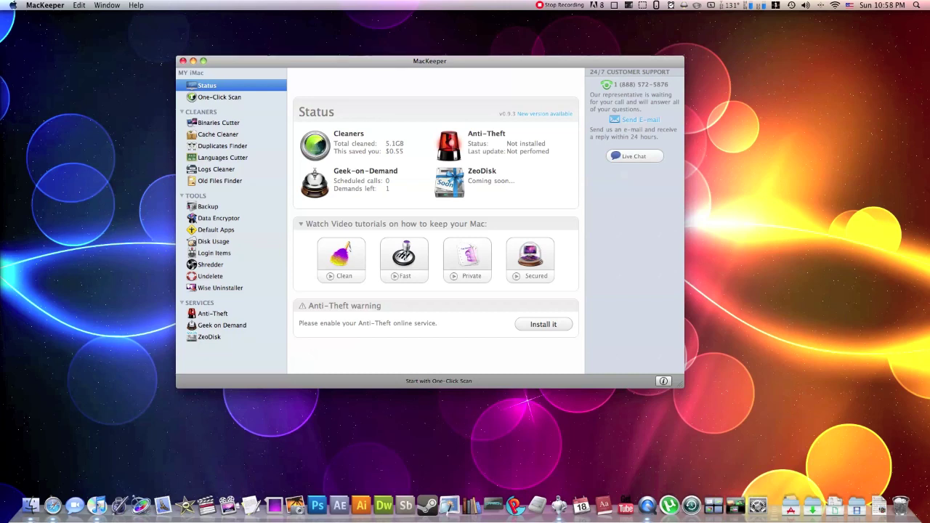
{"action": "left_click", "coordinate": [260, 150]}
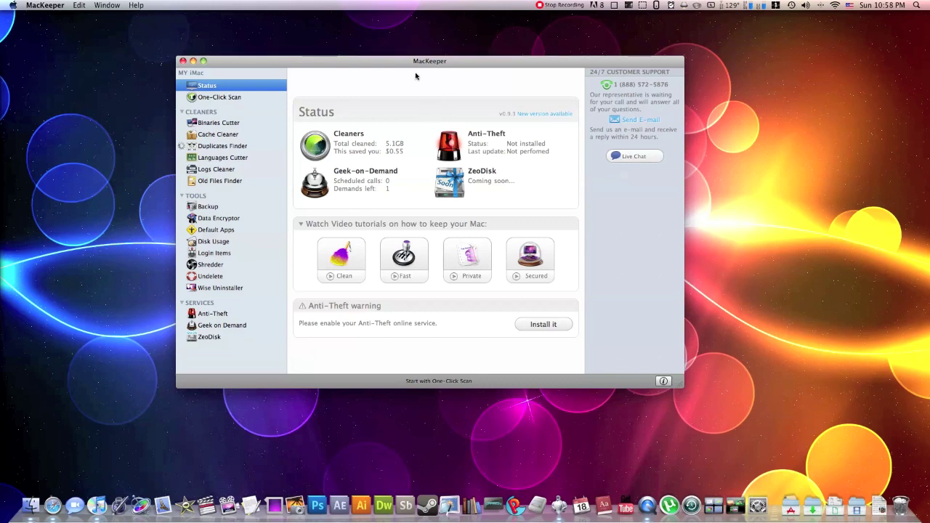
Step: Nudge the MacKeeper window right and down, then slightly back up and left
{"action": "left_click_drag", "start_coordinate": [425, 61], "coordinate": [454, 76]}
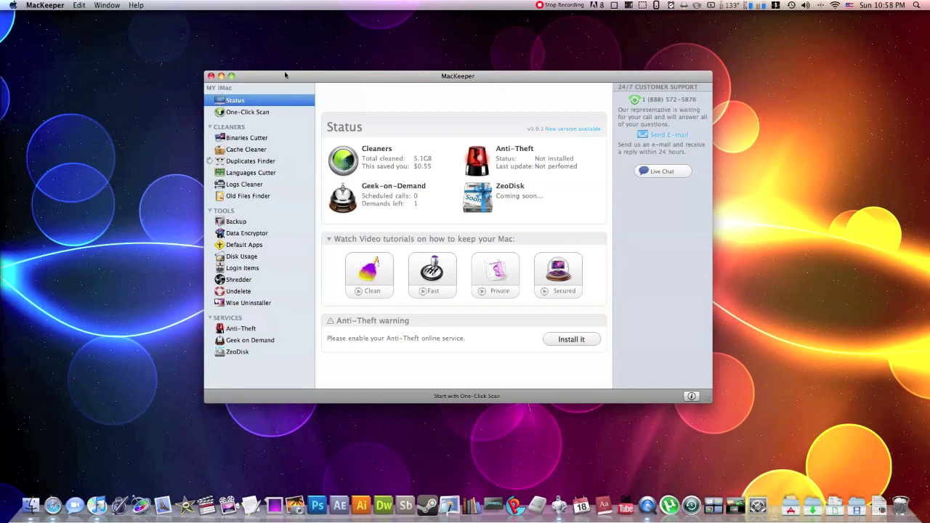
{"action": "mouse_move", "coordinate": [356, 79]}
{"action": "left_mouse_down"}
{"action": "mouse_move", "coordinate": [343, 76]}
{"action": "mouse_move", "coordinate": [374, 37]}
{"action": "left_mouse_up"}
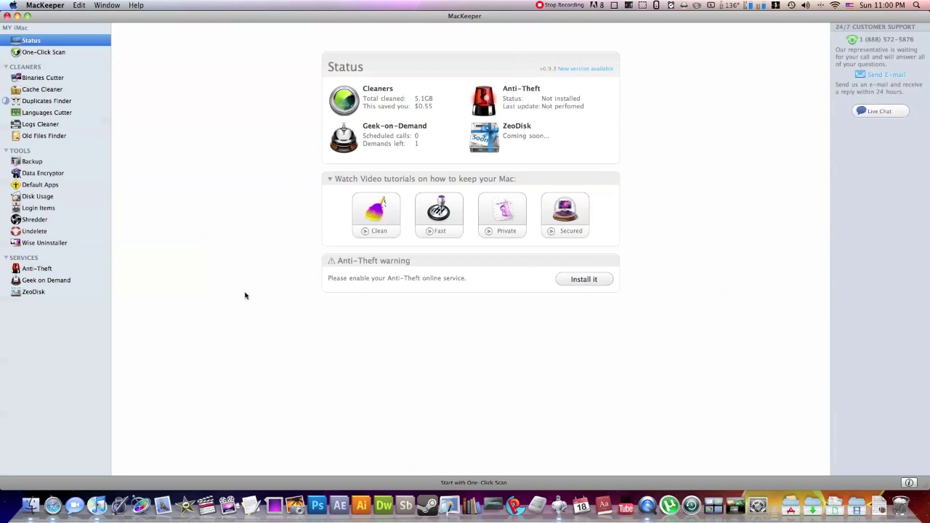
Step: Run a One-Click Scan of the Mac, then open the Binaries Cutter cleaner
{"action": "left_click", "coordinate": [51, 54]}
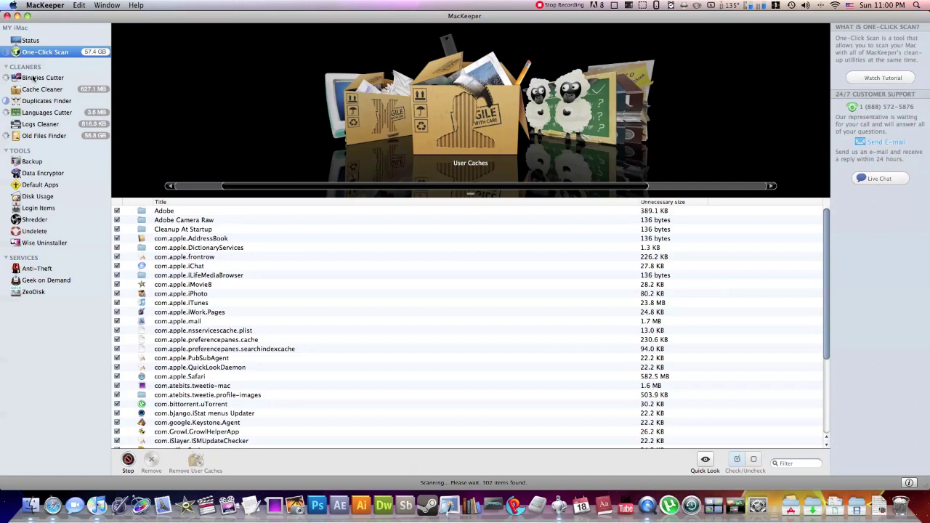
{"action": "left_click", "coordinate": [33, 78]}
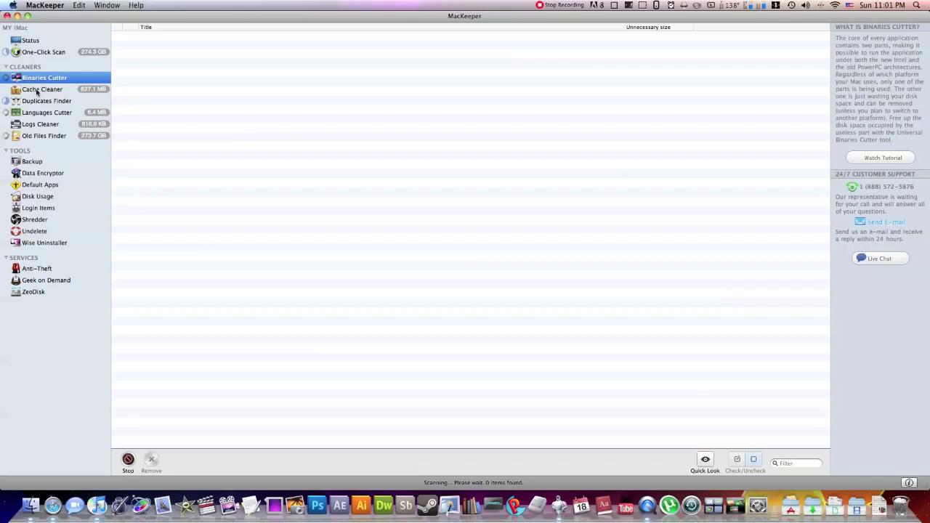
Step: Browse Cache Cleaner, Quick Look the com.apple.iPhoto cache, then start Duplicates Finder
{"action": "left_click", "coordinate": [36, 91]}
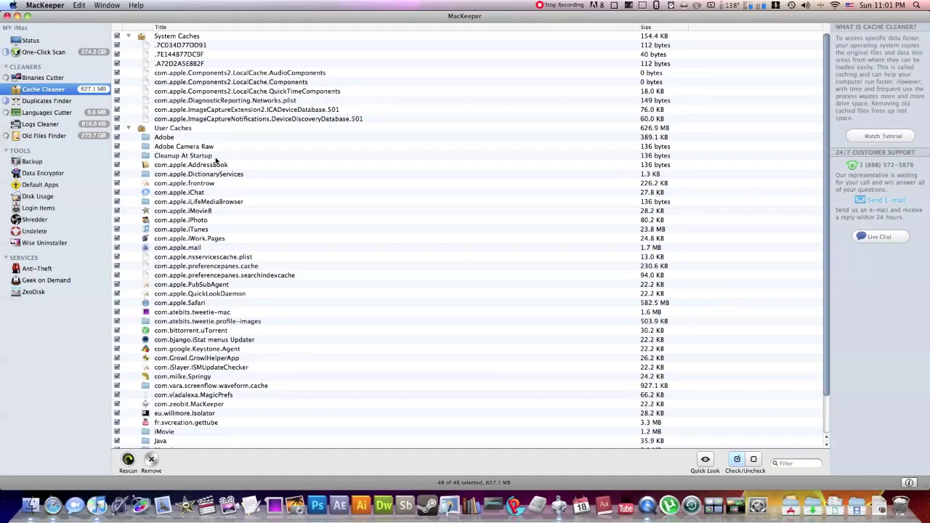
{"action": "scroll", "coordinate": [152, 422], "scroll_direction": "down", "scroll_amount": 3}
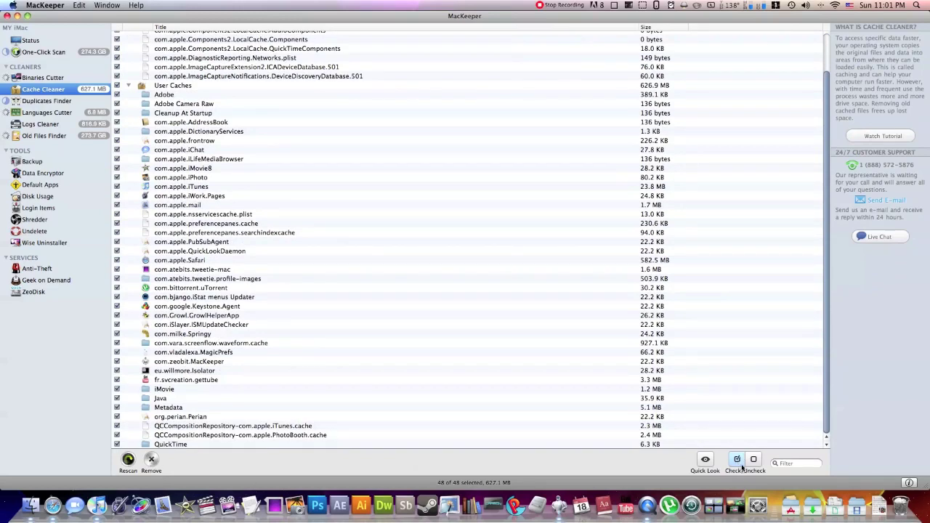
{"action": "left_click", "coordinate": [406, 178]}
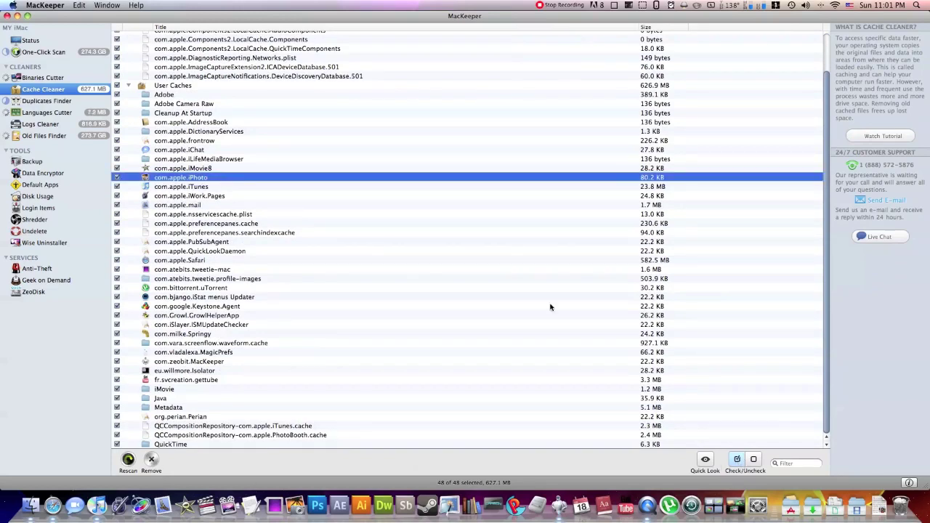
{"action": "left_click", "coordinate": [705, 459]}
{"action": "left_click", "coordinate": [709, 462]}
{"action": "left_click", "coordinate": [32, 102]}
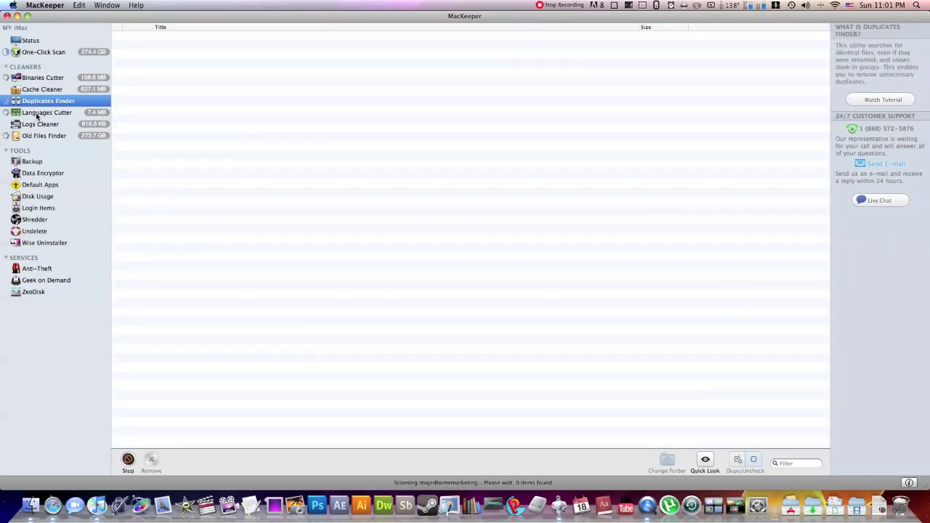
Step: View Languages Cutter's 117.3 MB of language files, then open Logs Cleaner
{"action": "left_click", "coordinate": [36, 114]}
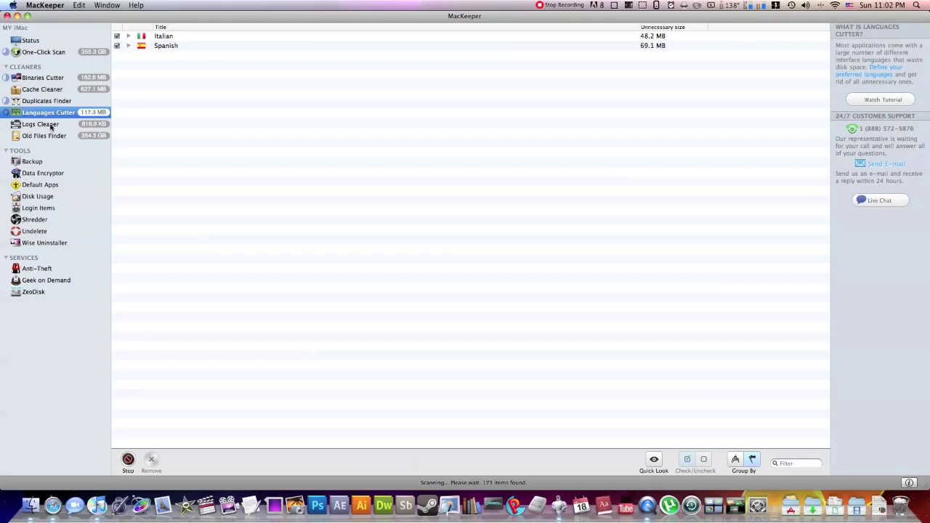
{"action": "left_click", "coordinate": [50, 125]}
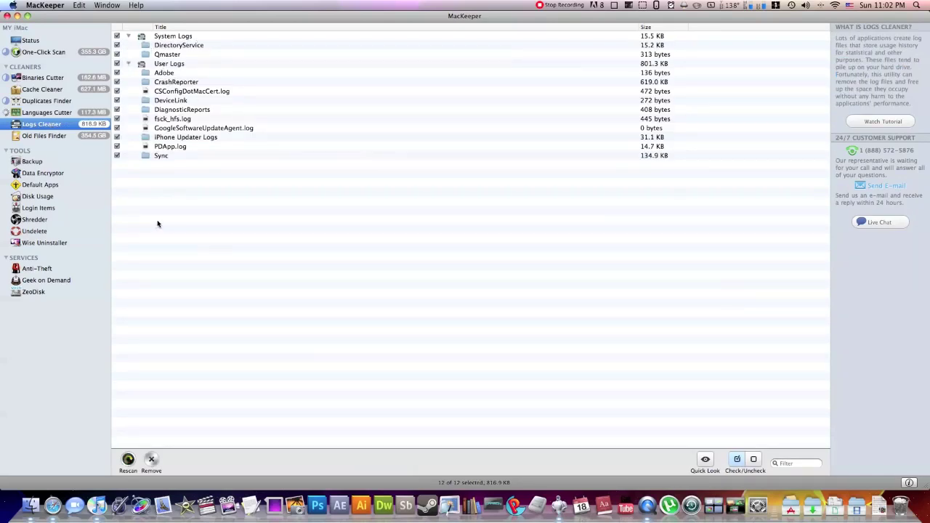
Step: Glance at Old Files Finder results, then return to Logs Cleaner
{"action": "left_click", "coordinate": [39, 137]}
{"action": "left_click", "coordinate": [44, 126]}
Step: Step through Backup, Data Encryptor and Default Apps, ending in Disk Usage
{"action": "left_click", "coordinate": [38, 163]}
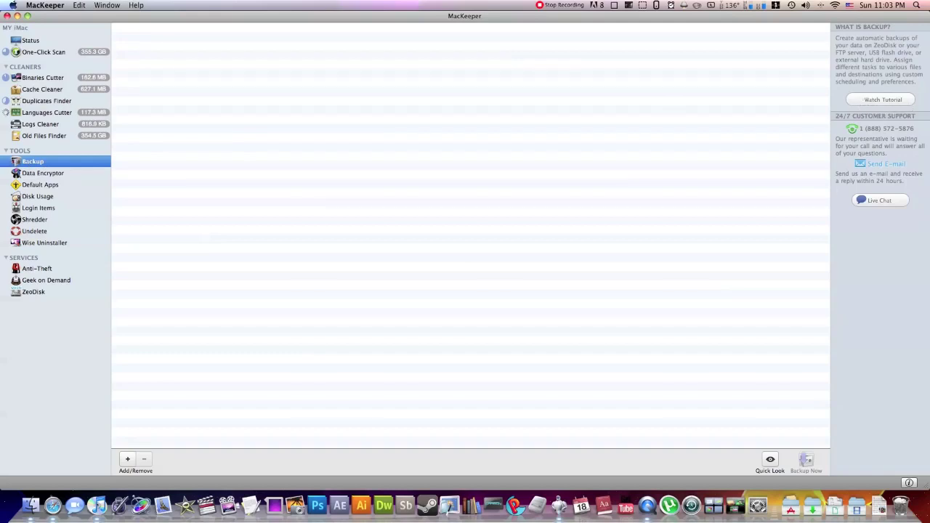
{"action": "left_click", "coordinate": [54, 172]}
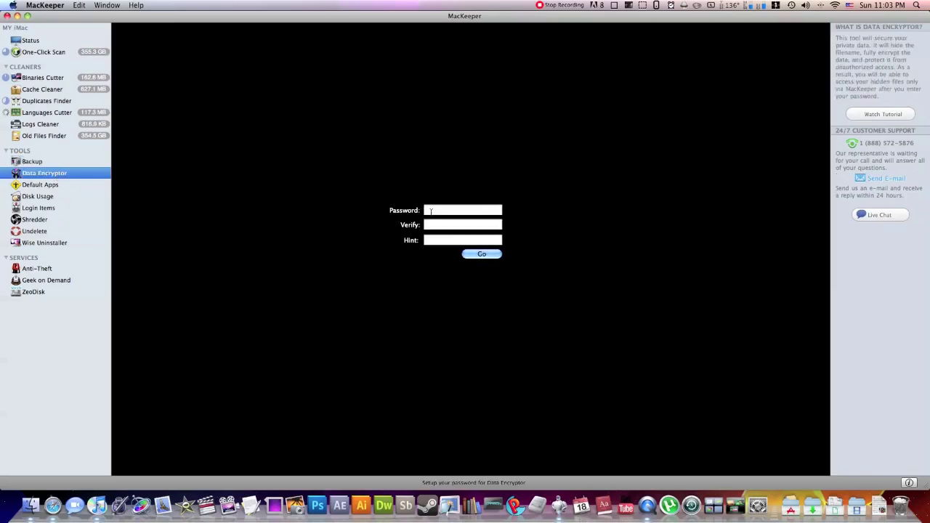
{"action": "left_click", "coordinate": [45, 185]}
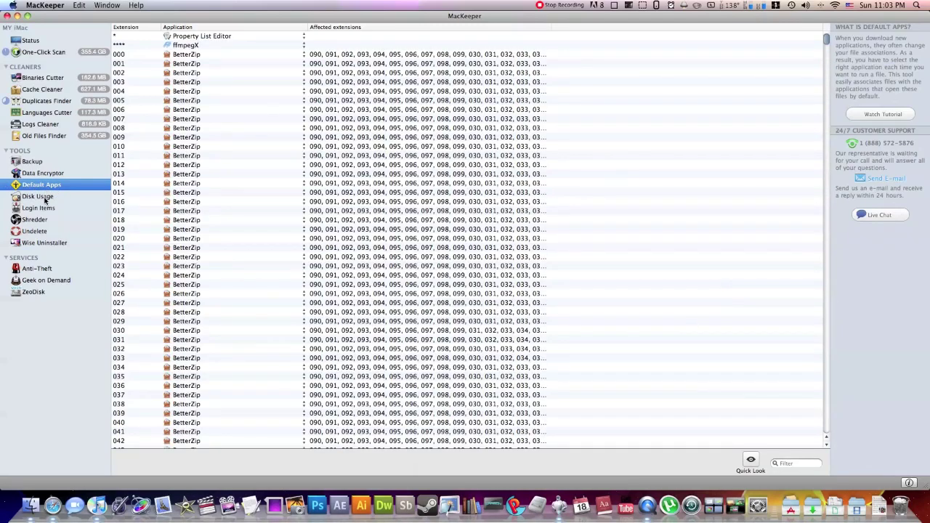
{"action": "left_click", "coordinate": [45, 199]}
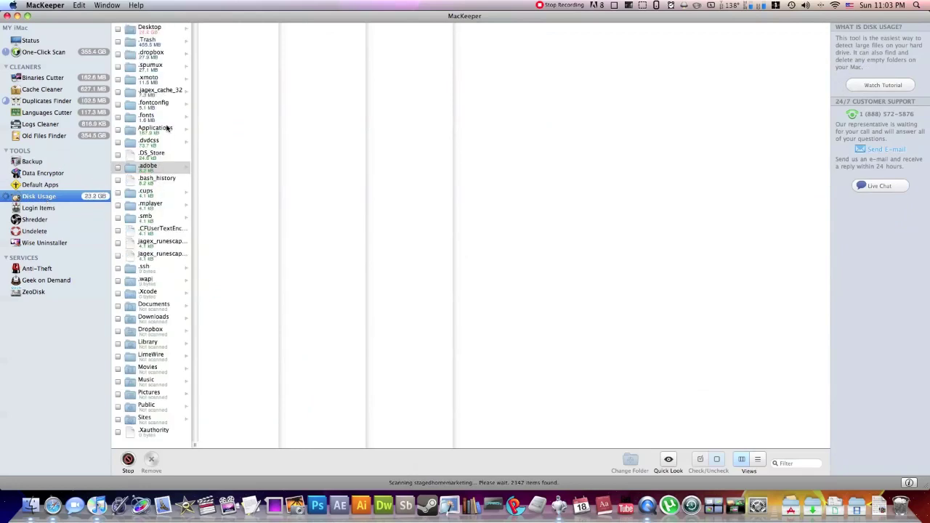
Step: Scroll through the Dock's Applications stack, then close it
{"action": "left_click", "coordinate": [788, 509]}
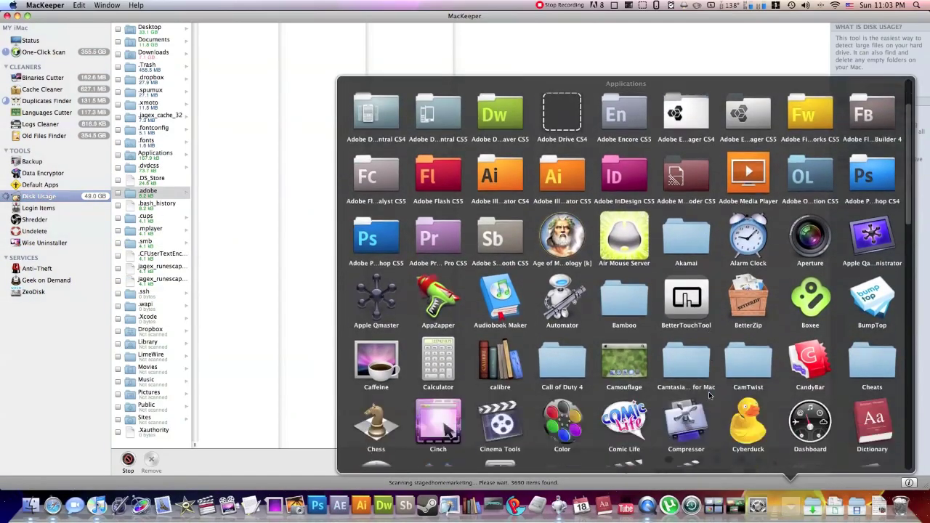
{"action": "scroll", "coordinate": [710, 395], "scroll_direction": "down", "scroll_amount": 5}
{"action": "scroll", "coordinate": [710, 395], "scroll_direction": "down", "scroll_amount": 5}
{"action": "scroll", "coordinate": [709, 395], "scroll_direction": "down", "scroll_amount": 5}
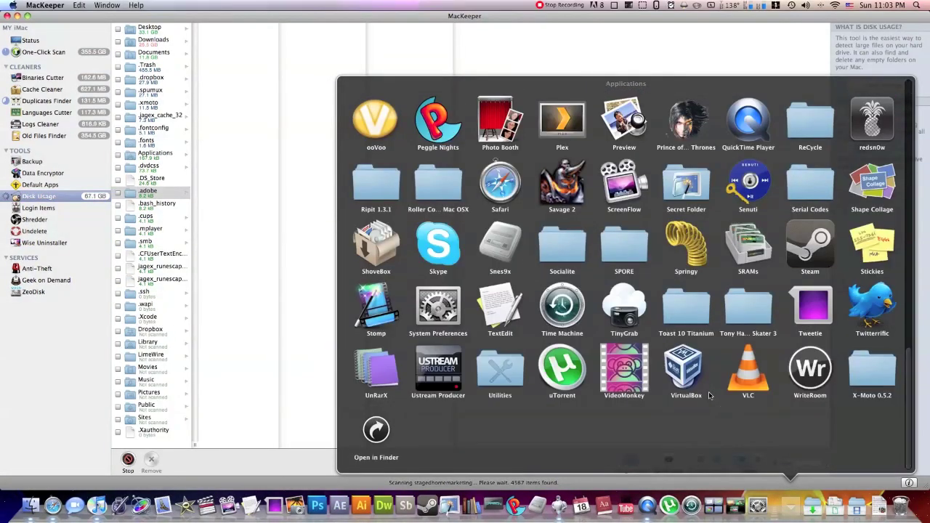
{"action": "scroll", "coordinate": [709, 396], "scroll_direction": "up", "scroll_amount": 1}
{"action": "scroll", "coordinate": [709, 395], "scroll_direction": "up", "scroll_amount": 3}
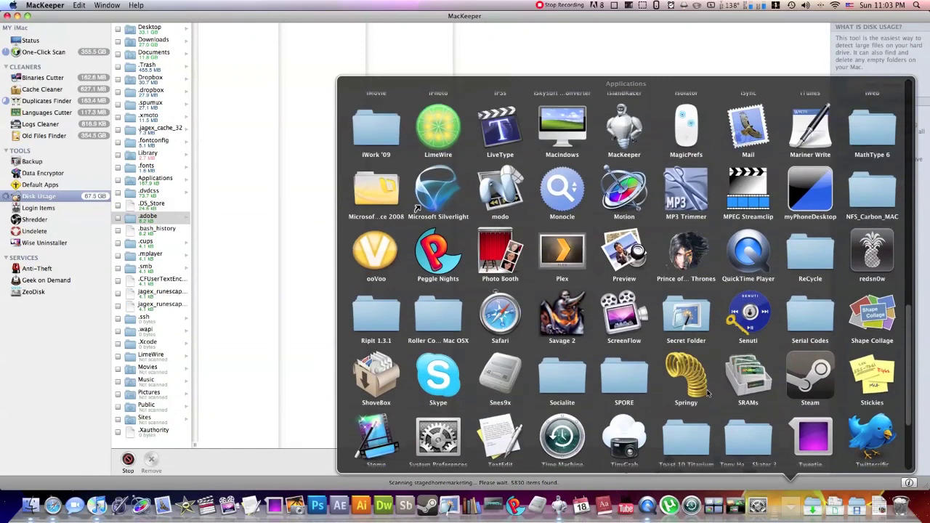
{"action": "scroll", "coordinate": [709, 394], "scroll_direction": "up", "scroll_amount": 1}
{"action": "scroll", "coordinate": [709, 394], "scroll_direction": "up", "scroll_amount": 1}
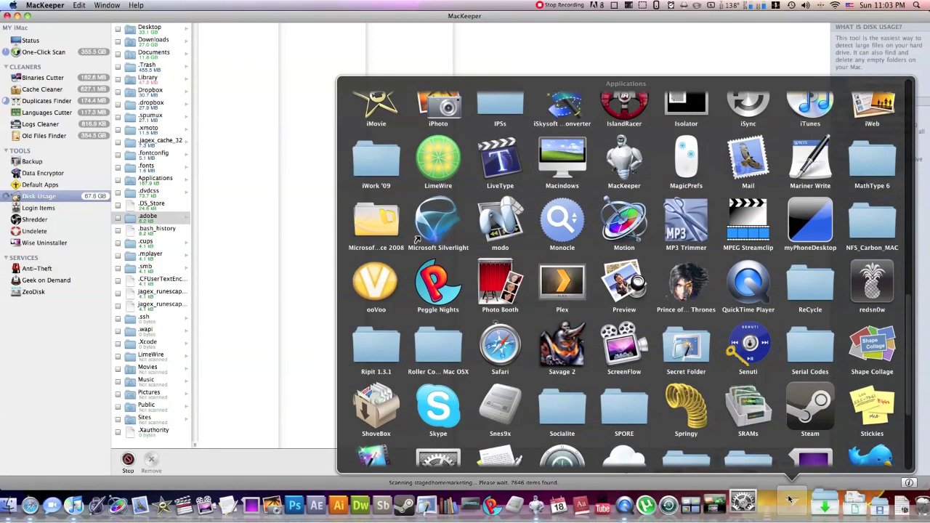
{"action": "left_click", "coordinate": [791, 500]}
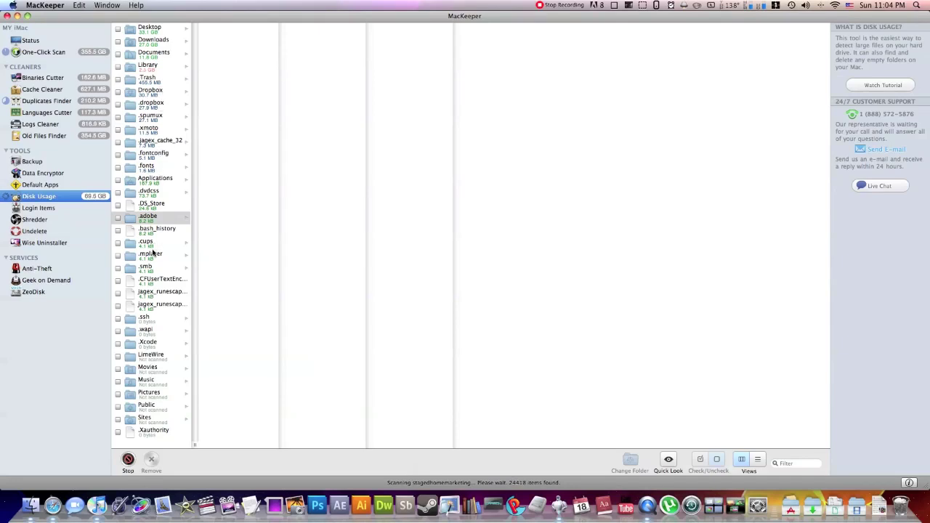
Step: Inspect Downloads, DMG, PKG, .dropbox, .Trash and Library sizes in Disk Usage, then open Login Items
{"action": "left_click", "coordinate": [159, 43]}
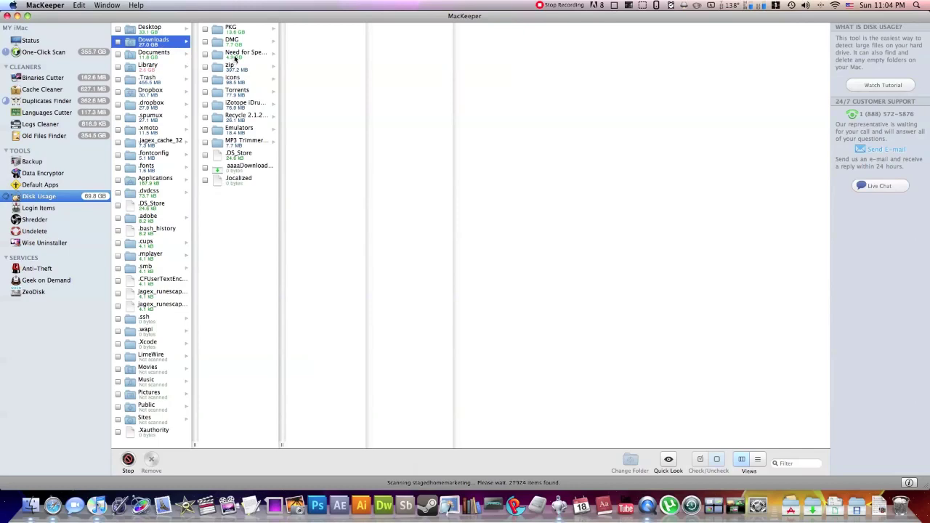
{"action": "left_click", "coordinate": [234, 56]}
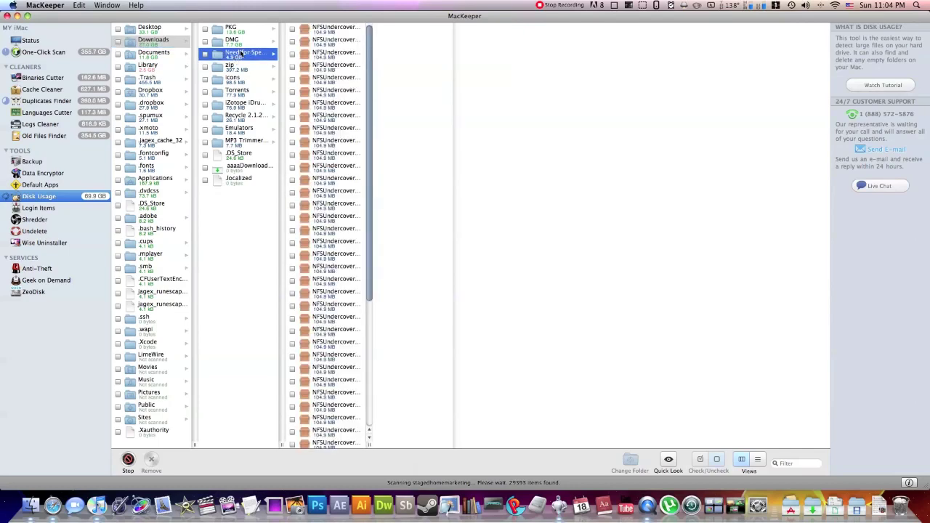
{"action": "left_click", "coordinate": [238, 40]}
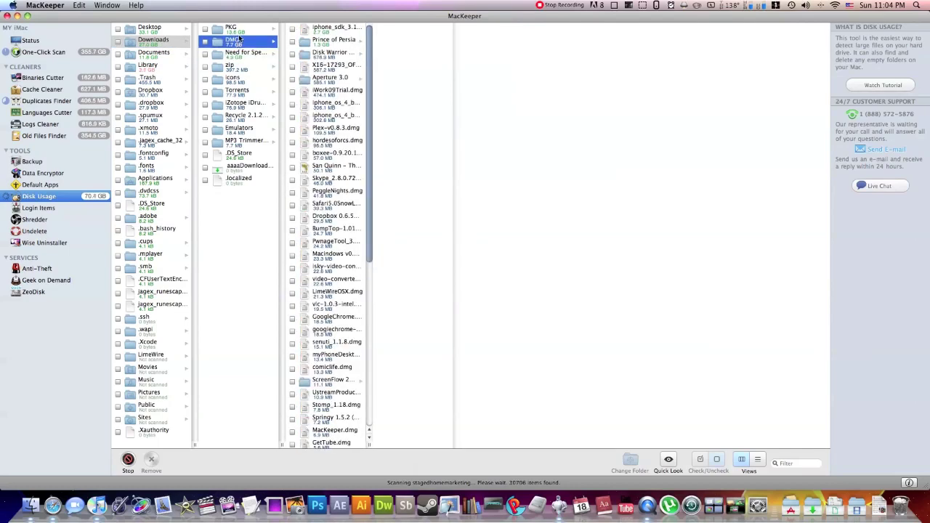
{"action": "left_click", "coordinate": [238, 30]}
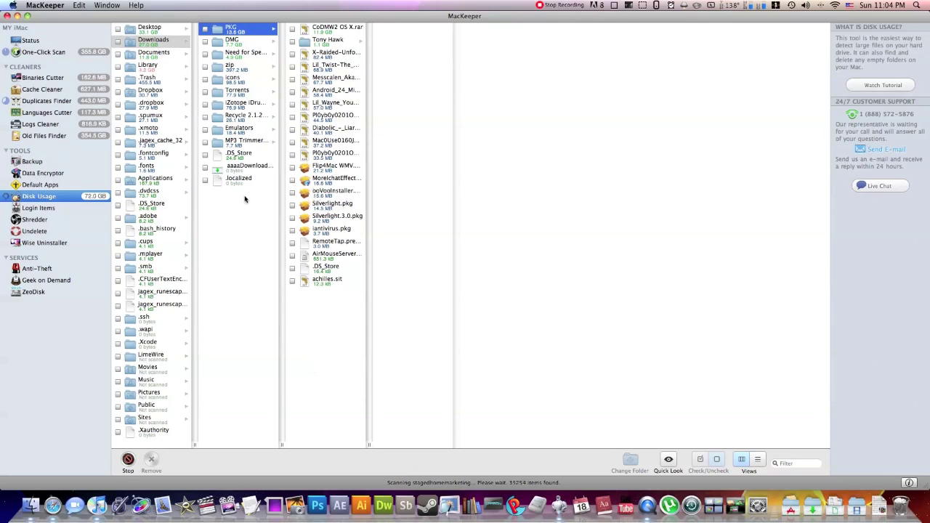
{"action": "left_click", "coordinate": [157, 79]}
{"action": "left_click", "coordinate": [153, 105]}
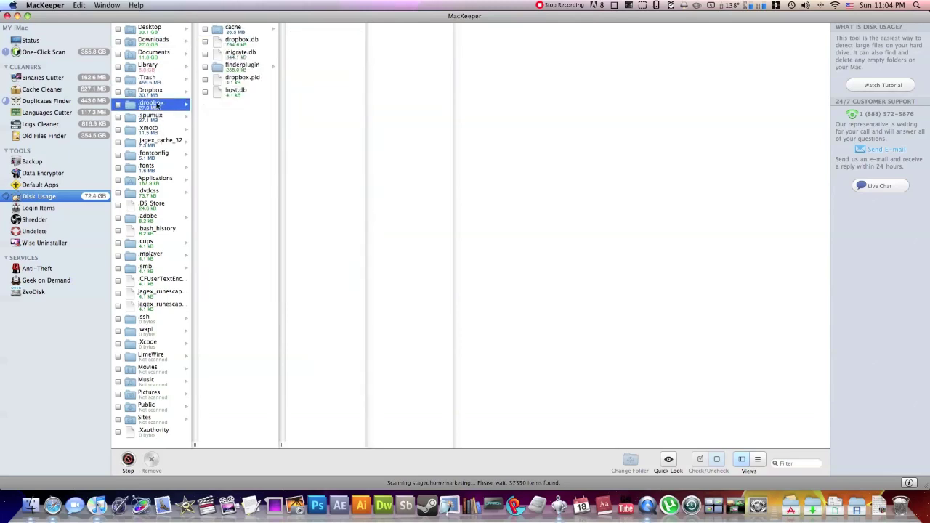
{"action": "left_click", "coordinate": [154, 79]}
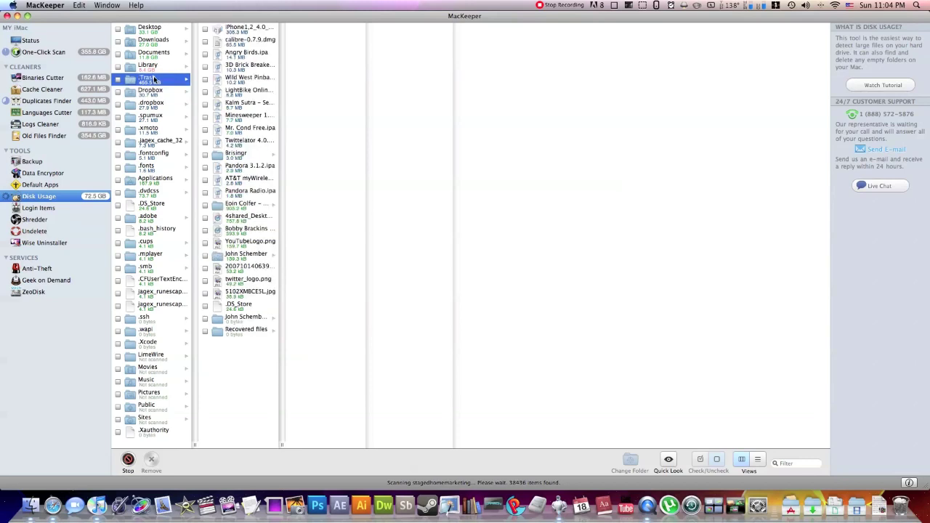
{"action": "left_click", "coordinate": [154, 68]}
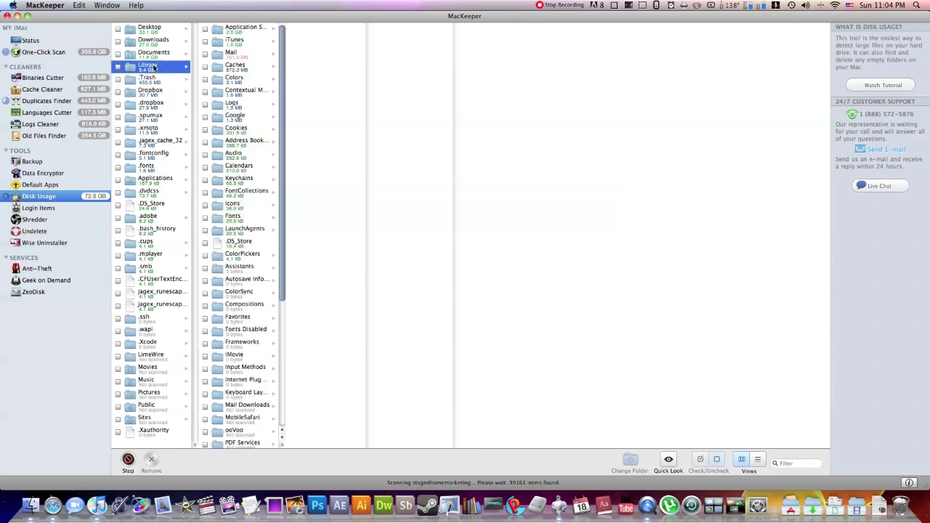
{"action": "left_click", "coordinate": [44, 209]}
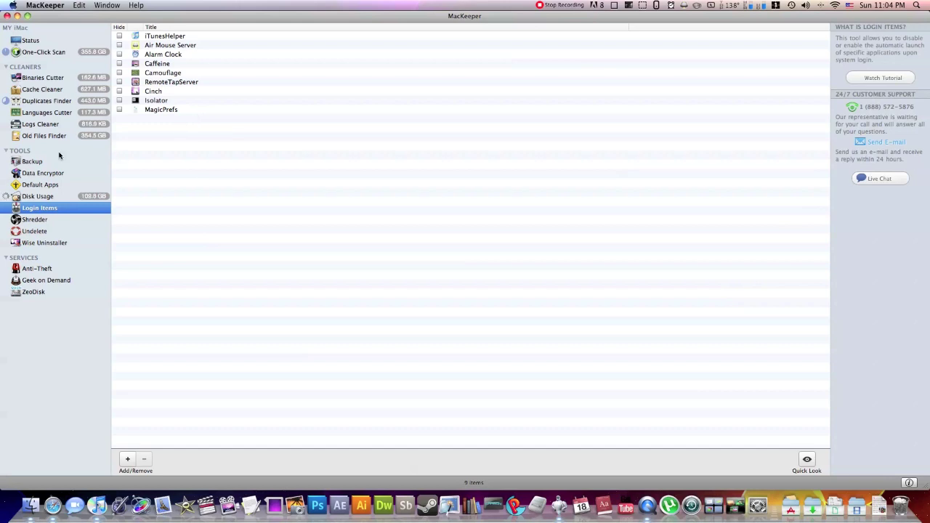
Step: After reviewing the nine Login Items startup apps, open the Shredder tool
{"action": "left_click", "coordinate": [36, 229]}
Step: Move from Shredder to Undelete, which offers eight drives to scan for lost files
{"action": "left_click", "coordinate": [34, 219]}
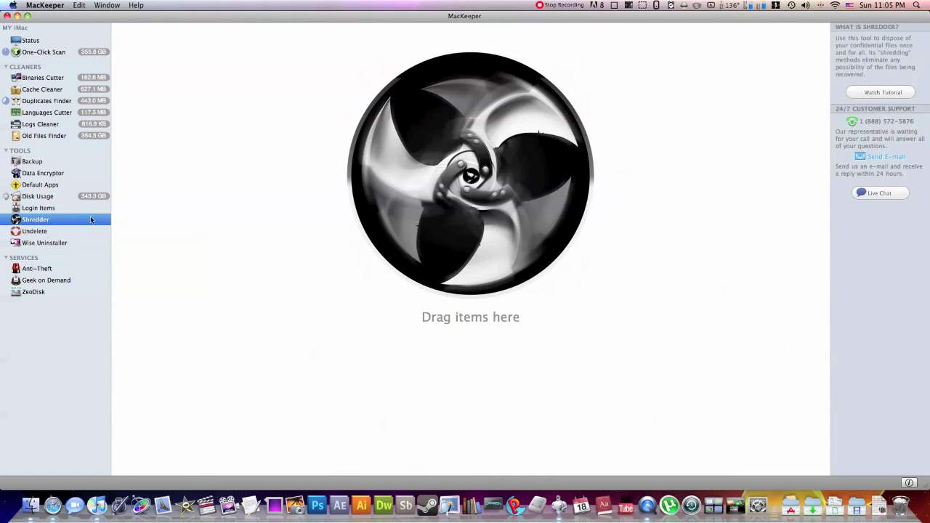
{"action": "left_click", "coordinate": [37, 231]}
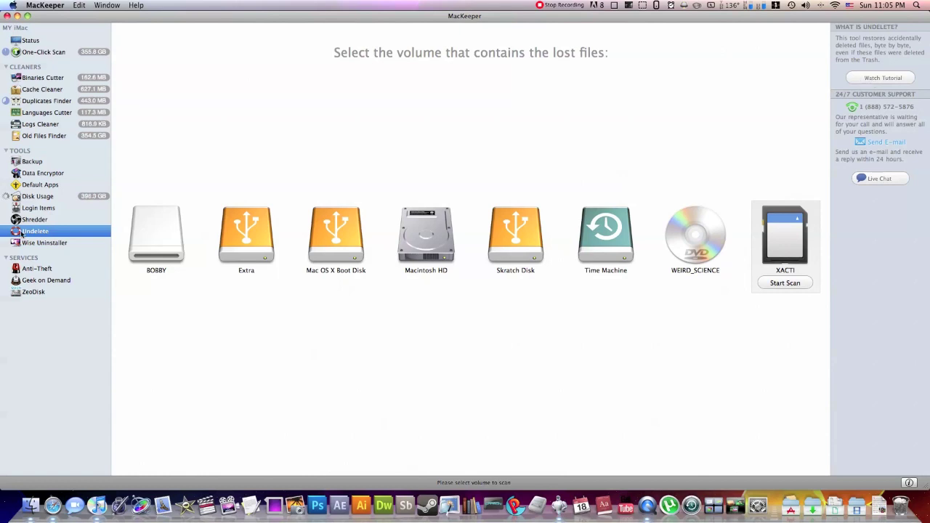
Step: Open Wise Uninstaller to scan applications, widgets, preference panes and plug-ins
{"action": "left_click", "coordinate": [54, 243]}
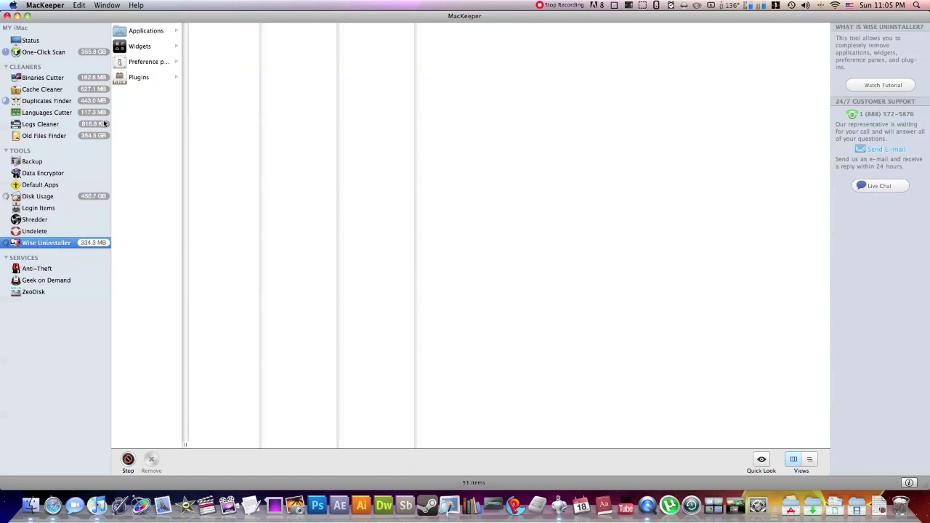
Step: Show the Plugins category list in Wise Uninstaller
{"action": "left_click", "coordinate": [135, 80]}
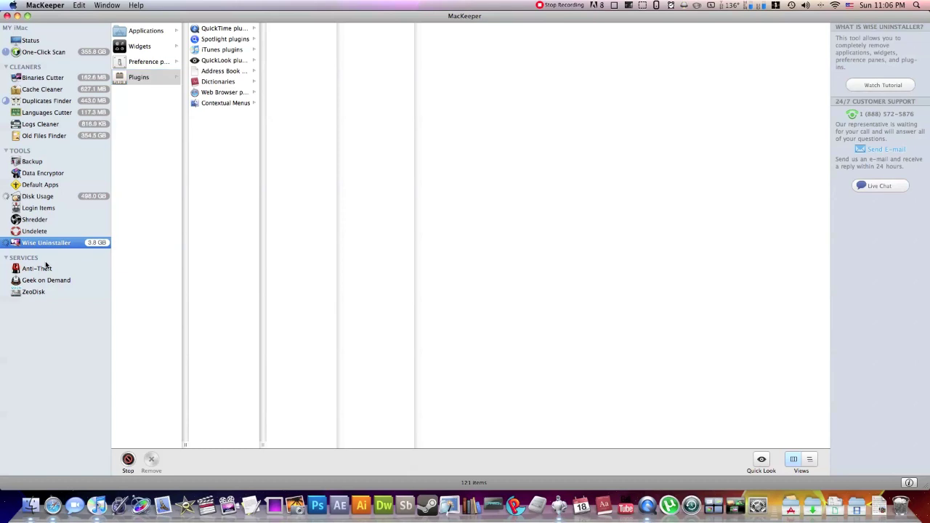
Step: Open the Anti-Theft service page, which reports the service isn't installed
{"action": "left_click", "coordinate": [46, 270]}
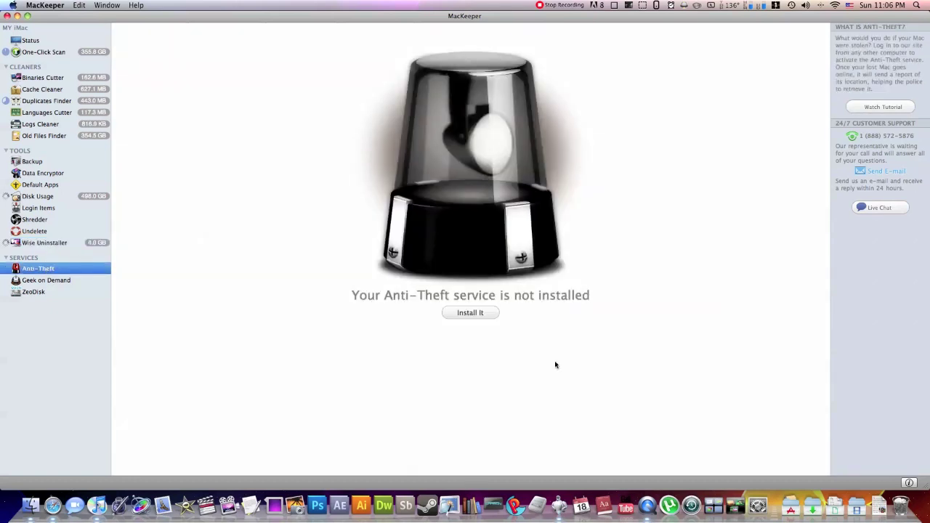
Step: Visit the Geek on Demand and ZeoDisk 'Coming soon' pages, then return via Anti-Theft to Status
{"action": "left_click", "coordinate": [56, 282]}
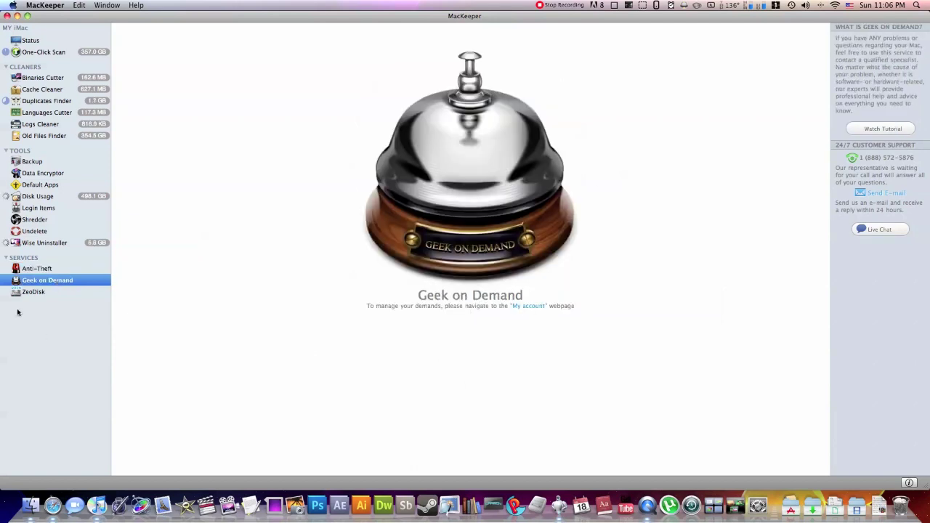
{"action": "left_click", "coordinate": [41, 293]}
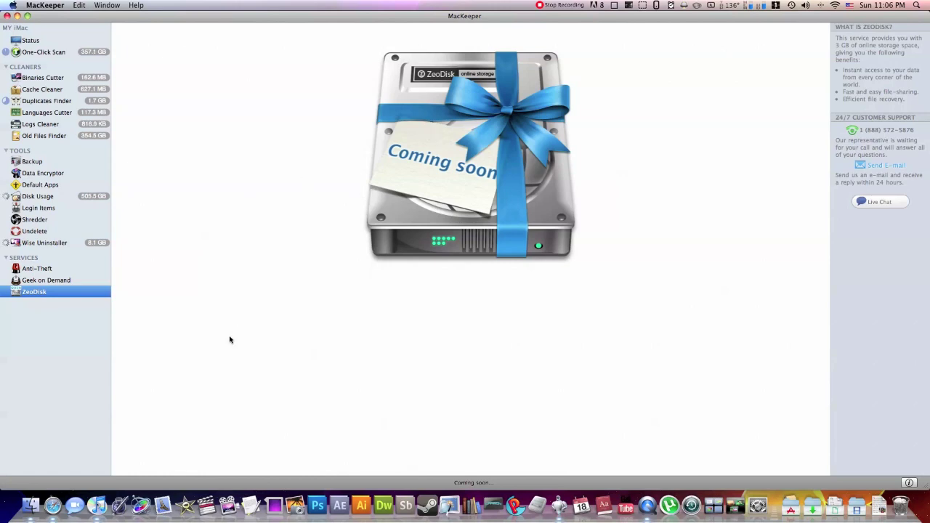
{"action": "left_click", "coordinate": [22, 270]}
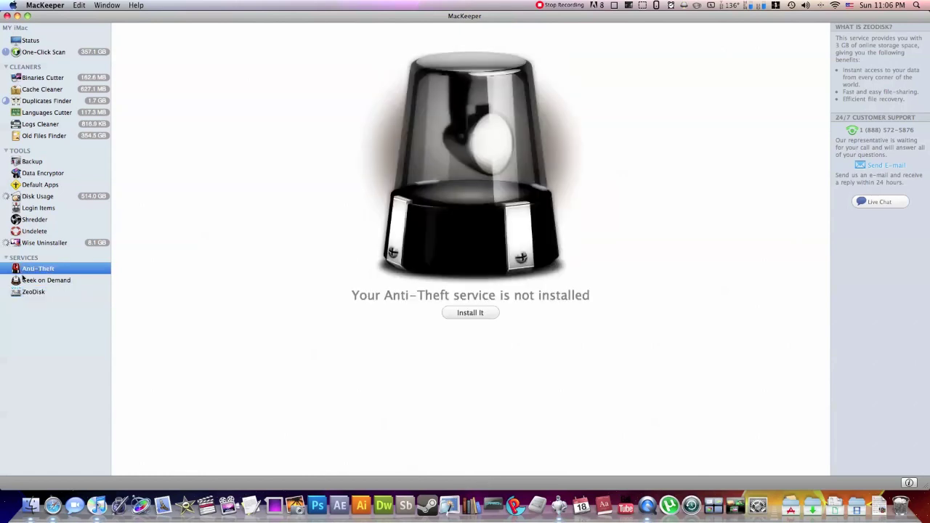
{"action": "left_click", "coordinate": [42, 41]}
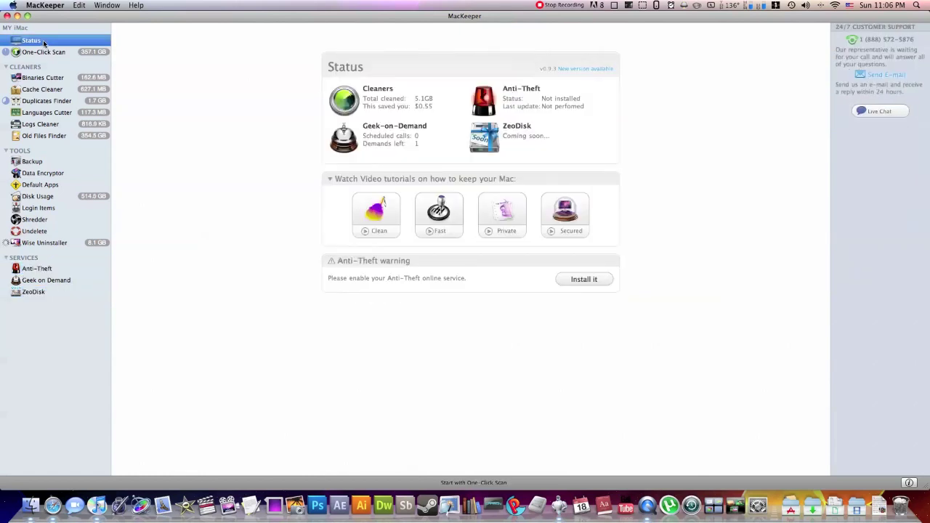